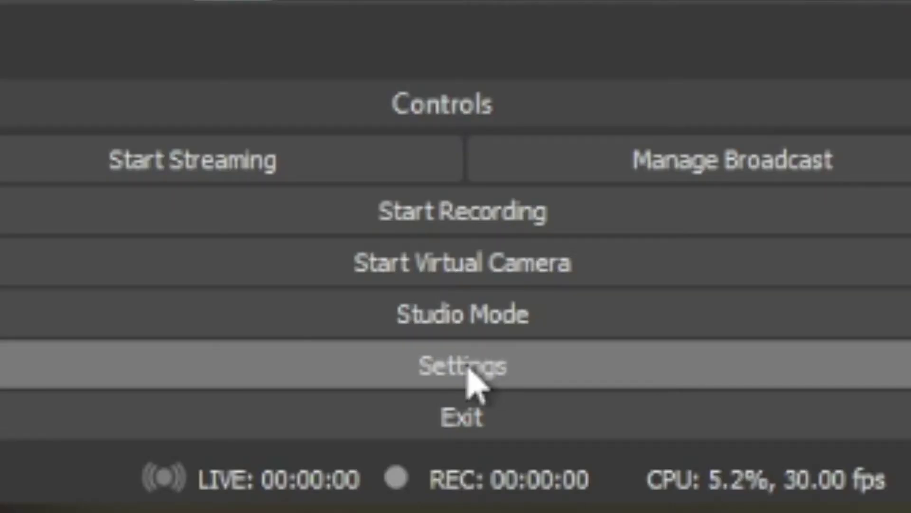
In Stream settings, keep the YouTube - RTMP service with the Primary YouTube ingest server (legacy RTMP)
click(467, 376)
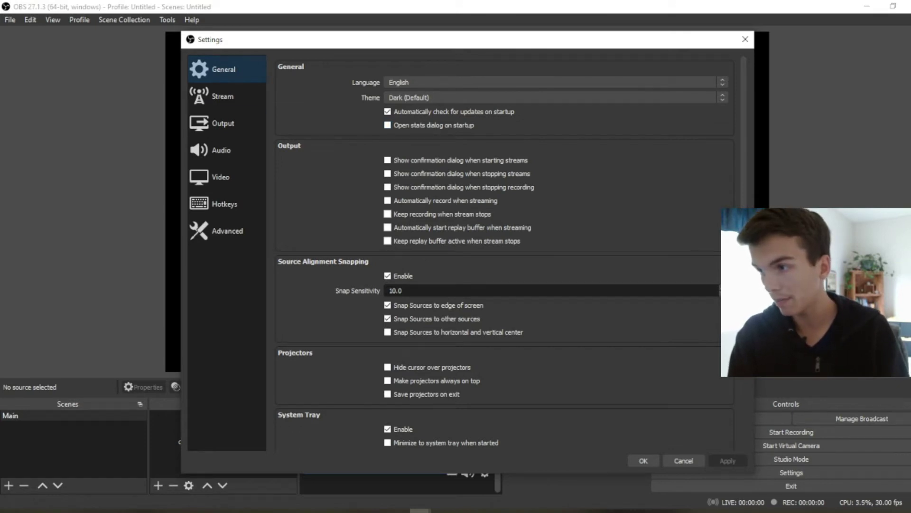
click(227, 97)
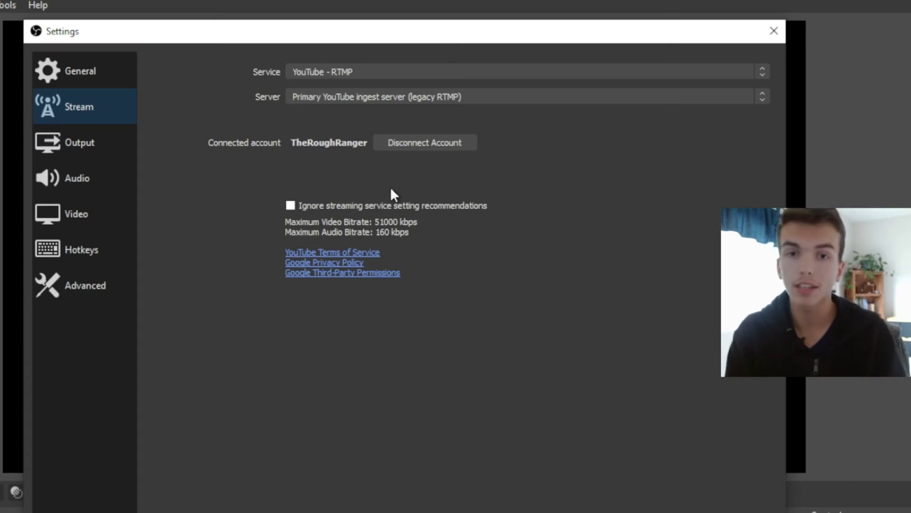
click(339, 74)
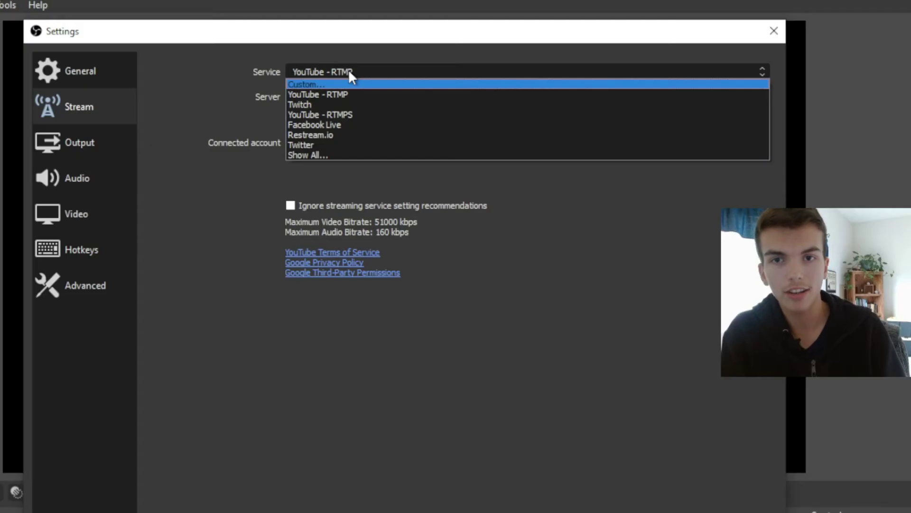
click(348, 69)
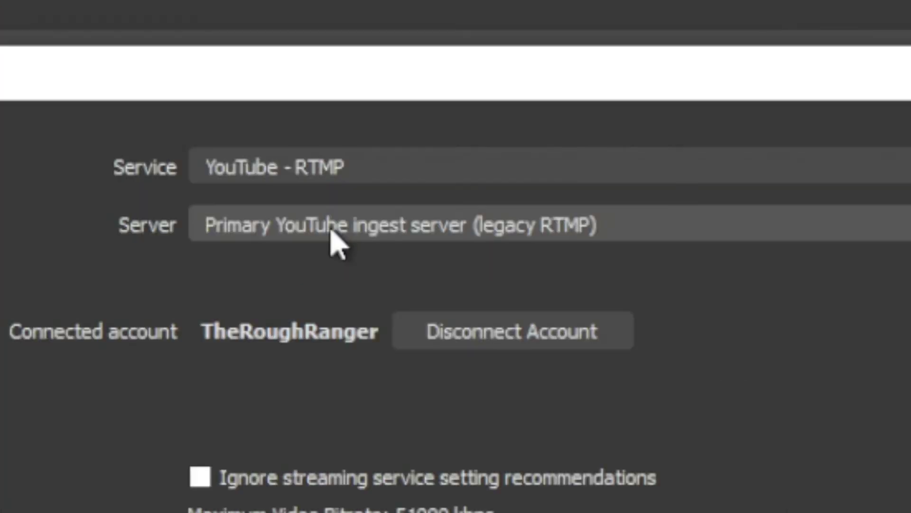
click(335, 230)
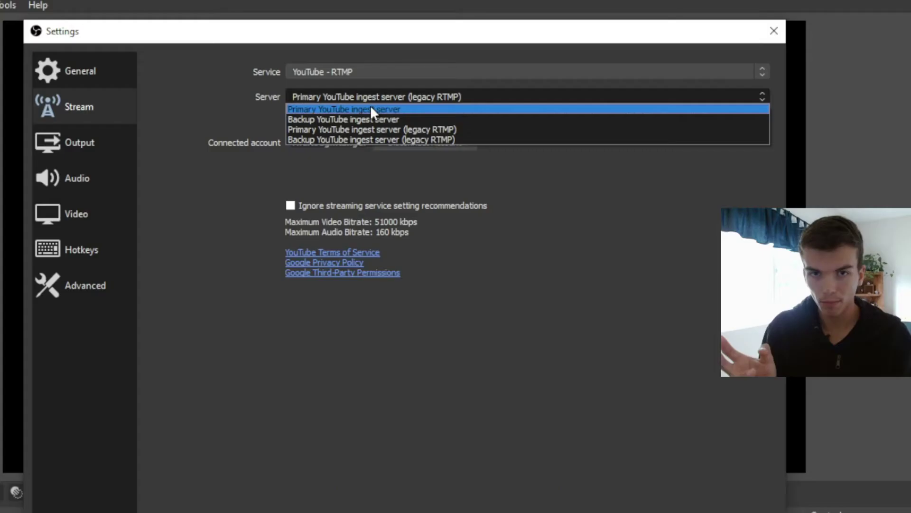
click(378, 228)
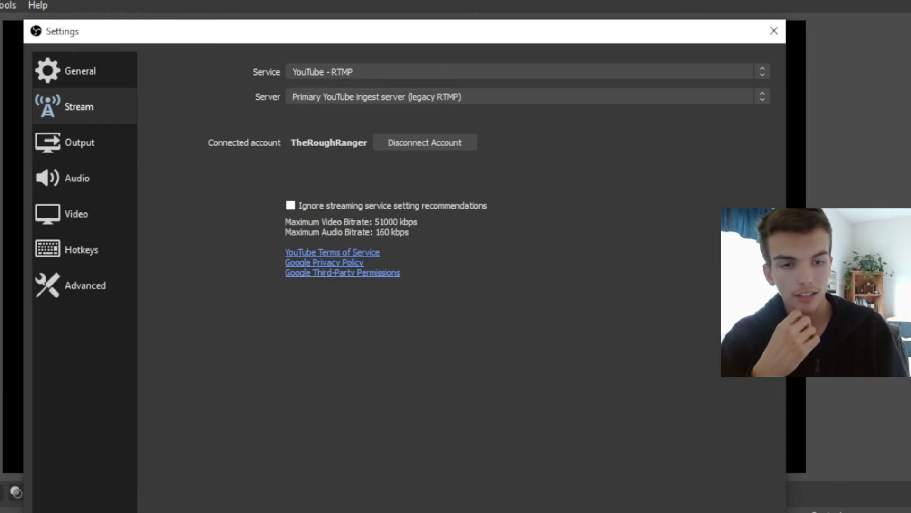
Close Settings and bring up the YouTube Broadcast Setup dialog from Manage Broadcast
key(Escape)
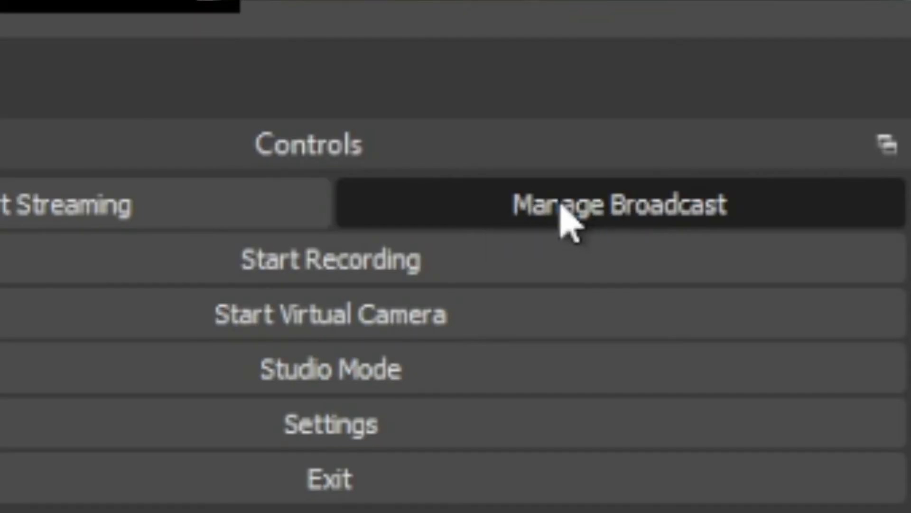
click(562, 204)
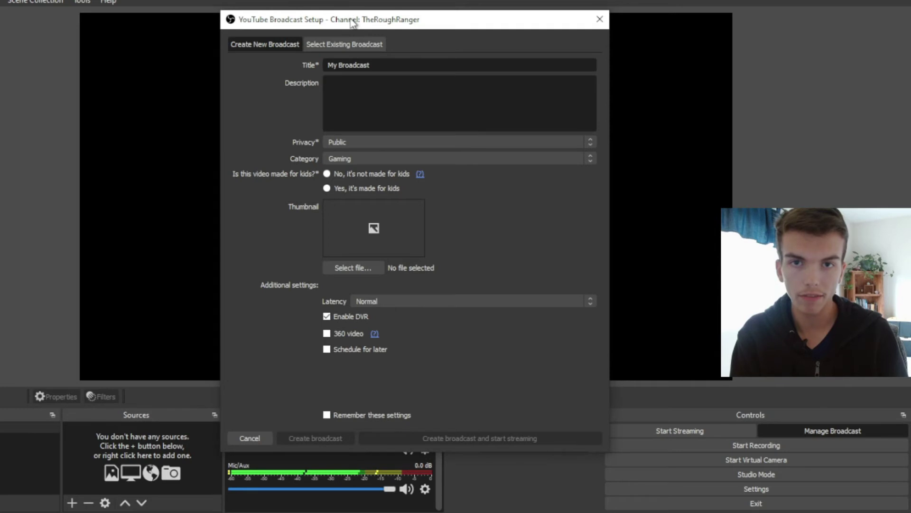
drag(352, 18, 359, 57)
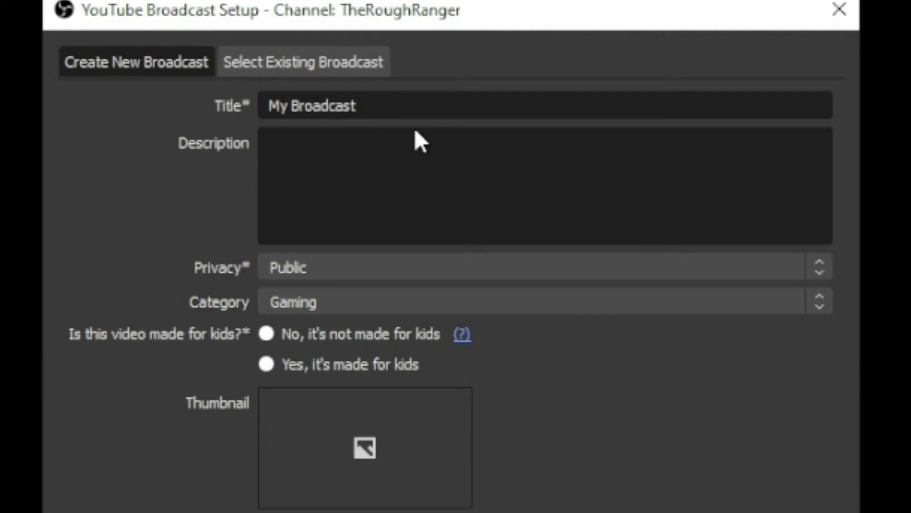
Replace the default 'My Broadcast' title with 'Testing OBS' and move on to the description
key(BackSpace)
key(BackSpace)
key(BackSpace)
key(BackSpace)
key(BackSpace)
key(BackSpace)
key(BackSpace)
key(BackSpace)
key(BackSpace)
key(BackSpace)
key(BackSpace)
key(BackSpace)
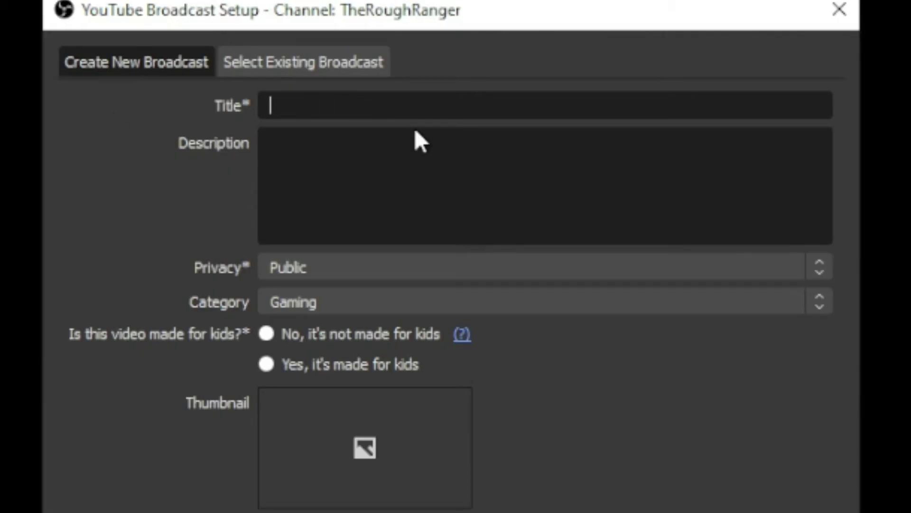
text(Testing )
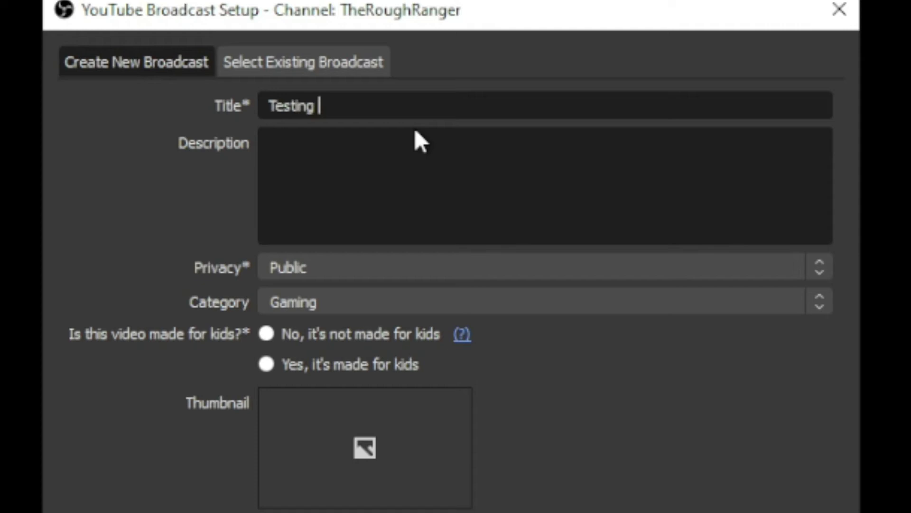
text(OBS)
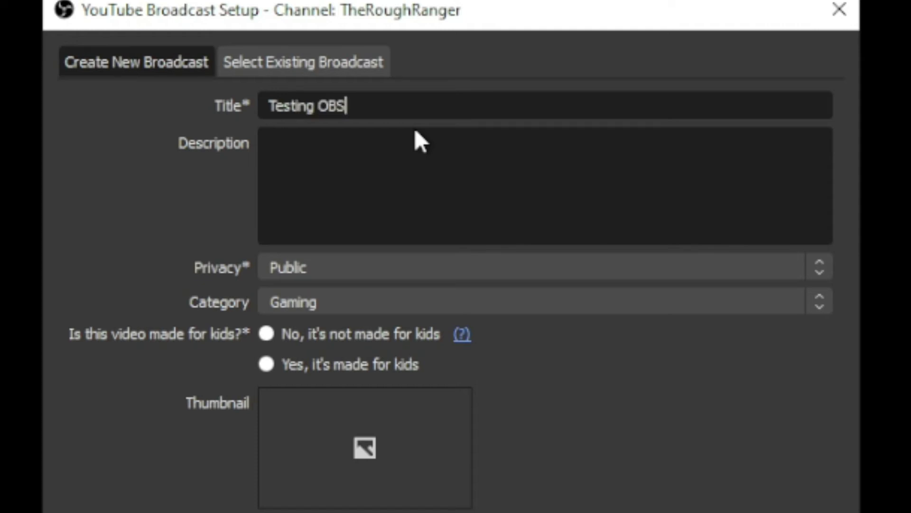
click(383, 157)
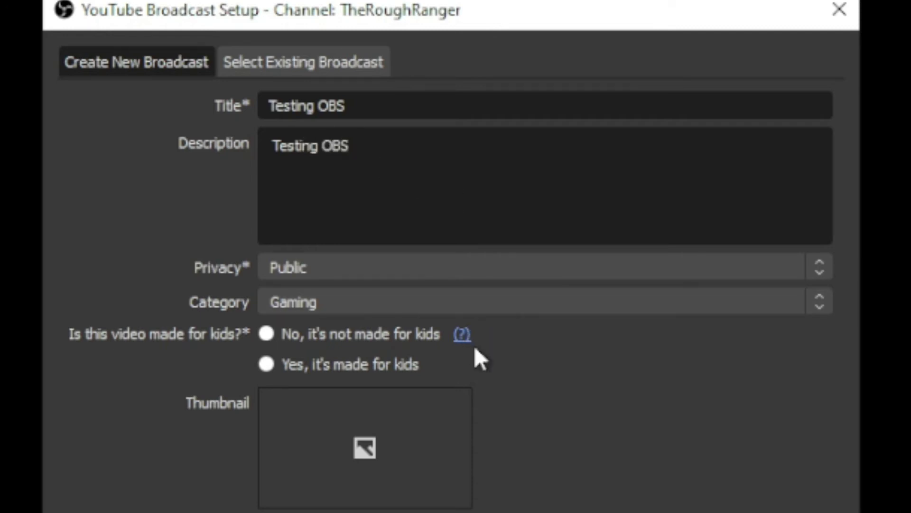
Set the broadcast category to People & Blogs and keep privacy Public
click(428, 300)
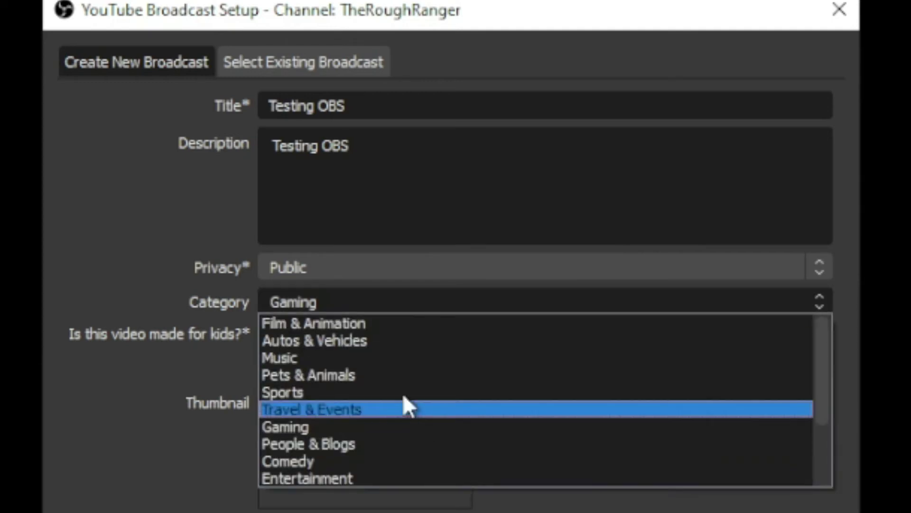
click(361, 446)
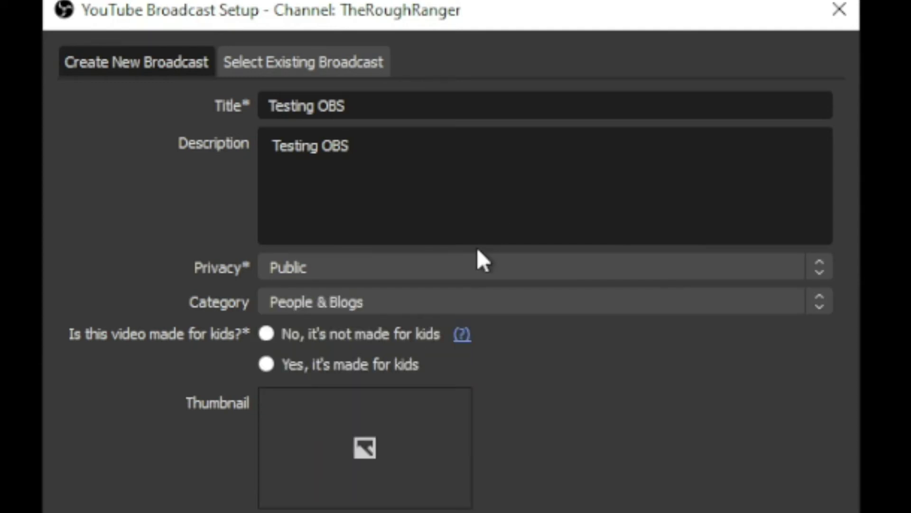
click(461, 266)
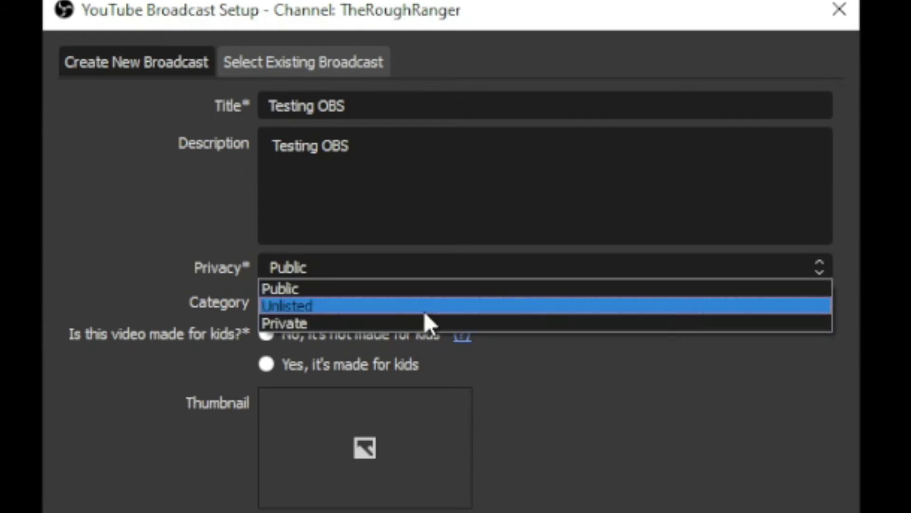
click(463, 284)
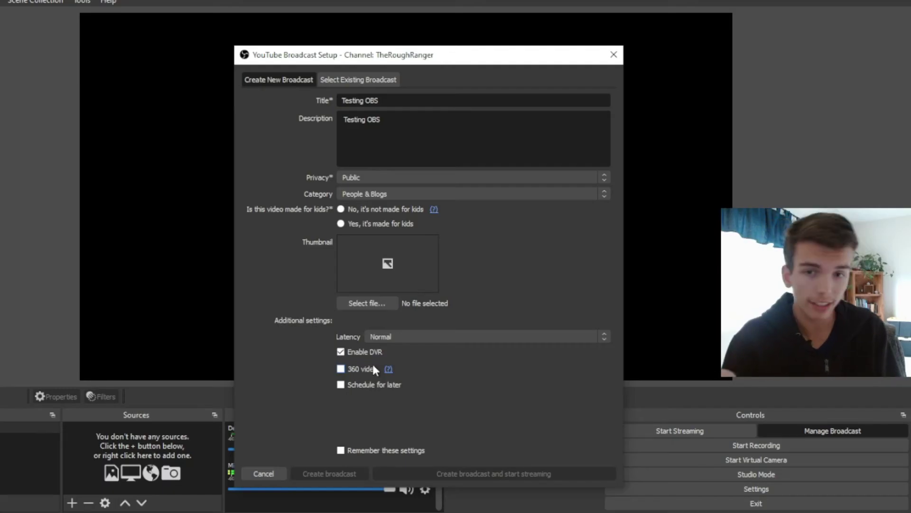
Choose 'No, it's not made for kids', leave latency at Normal, and create the broadcast
click(341, 209)
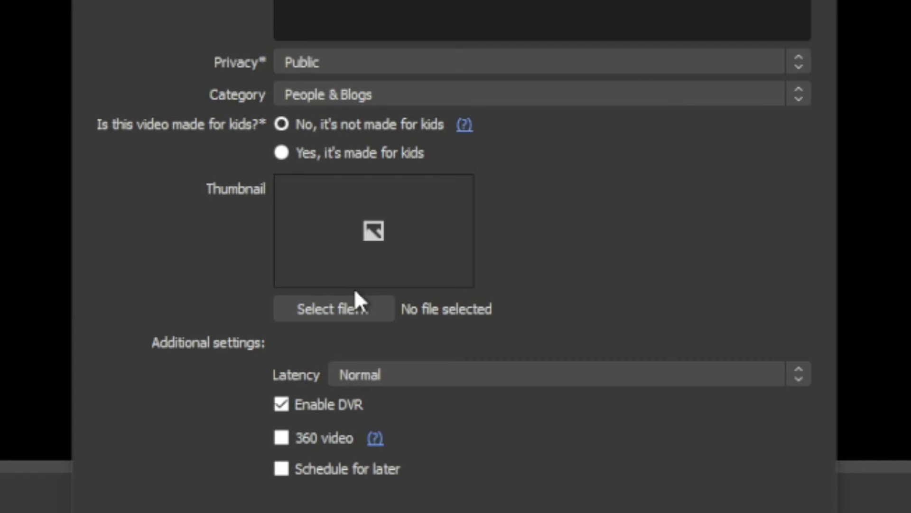
click(355, 375)
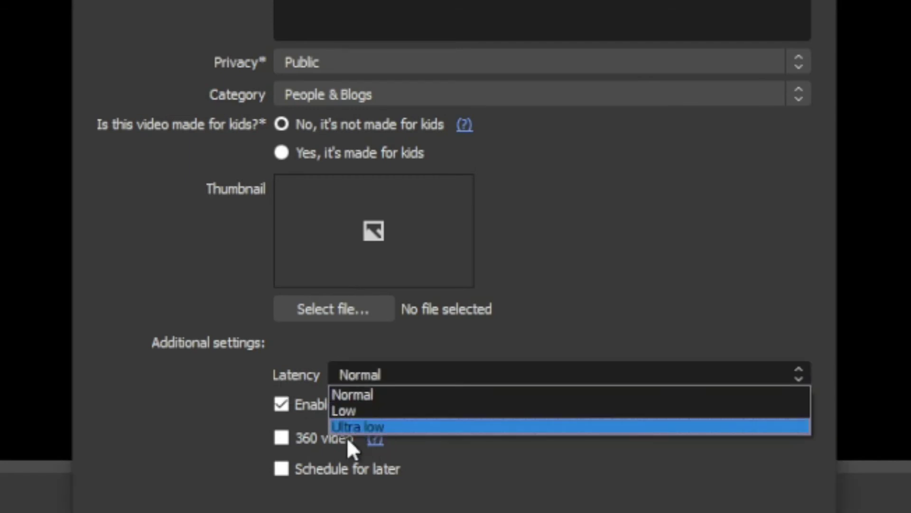
click(463, 399)
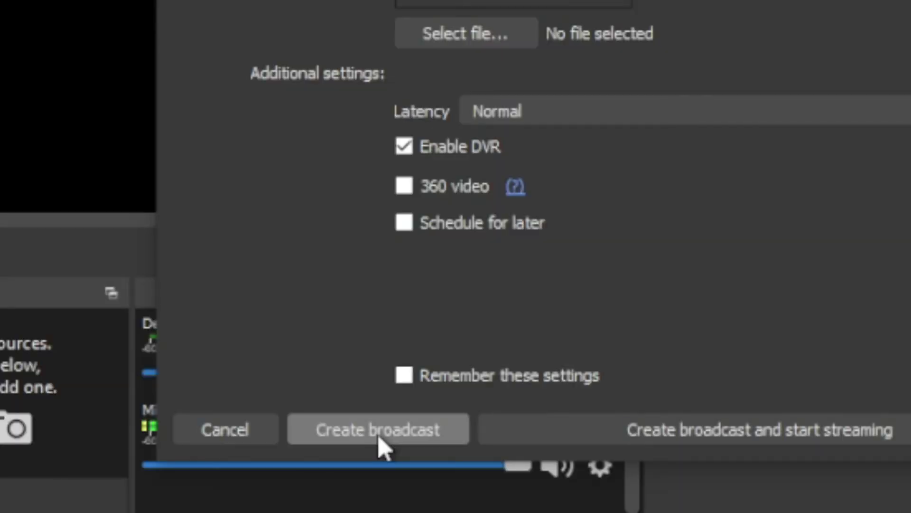
click(382, 444)
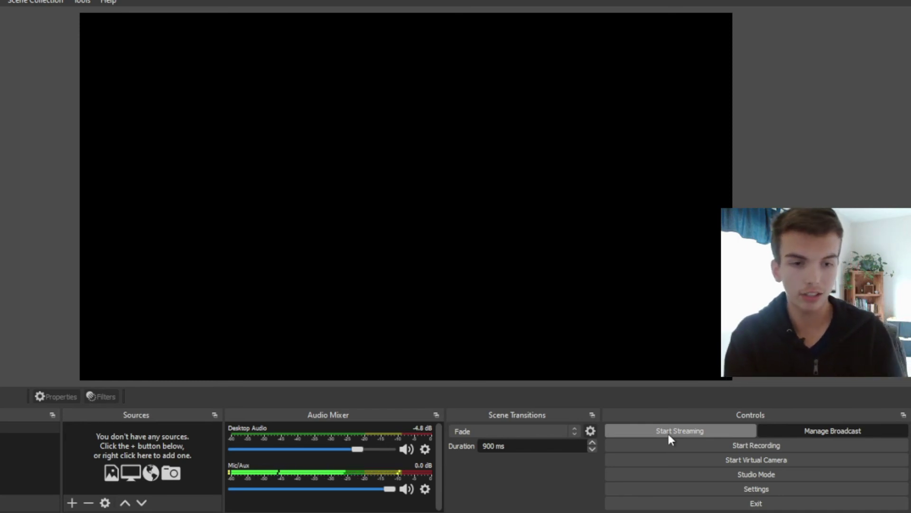
Start streaming and accept the No Sources warning to go live
click(669, 435)
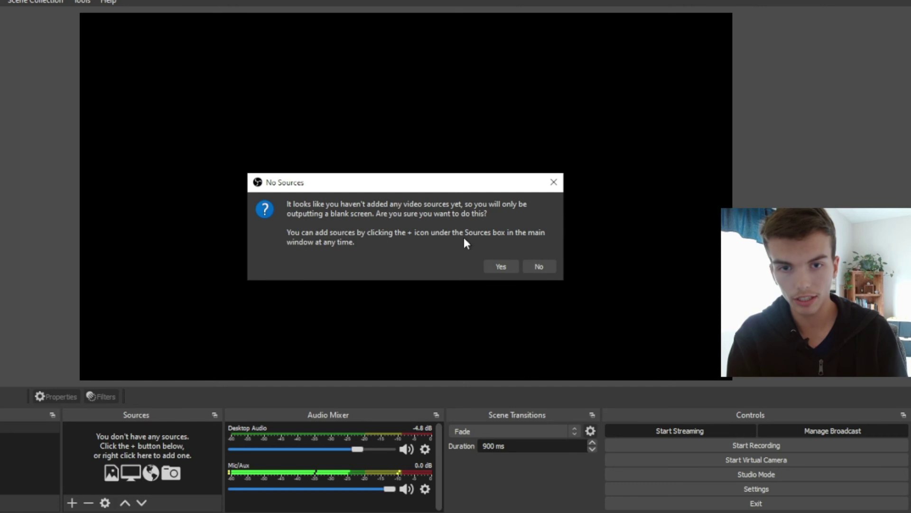
click(504, 271)
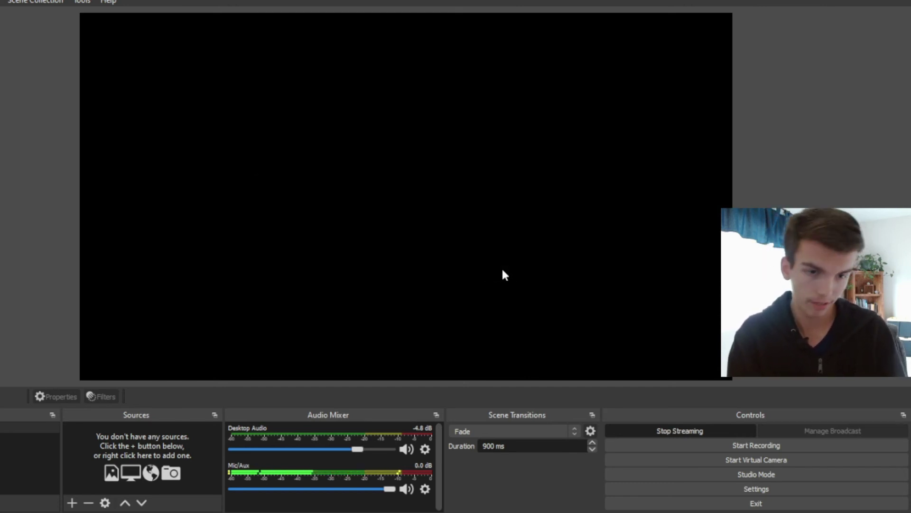